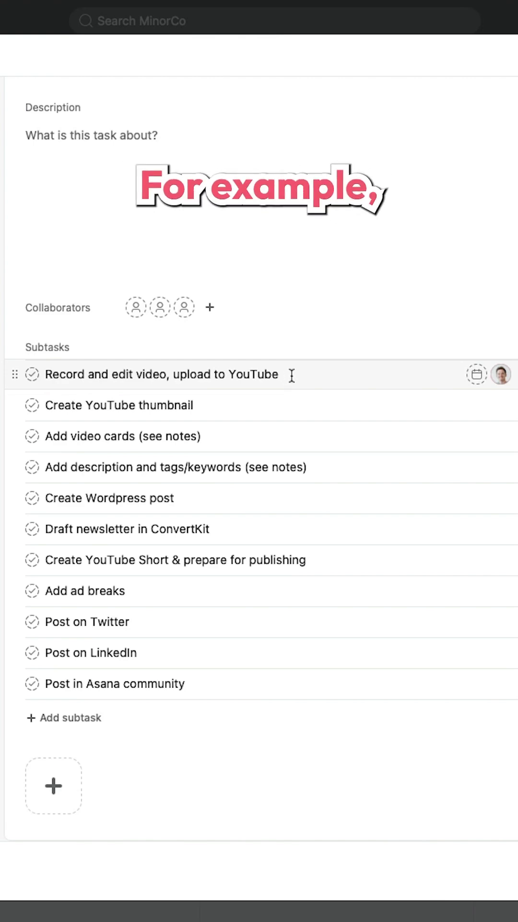
Read the prewritten description in the 'Add description and tags/keywords' subtask
{"action": "left_click", "coordinate": [352, 467]}
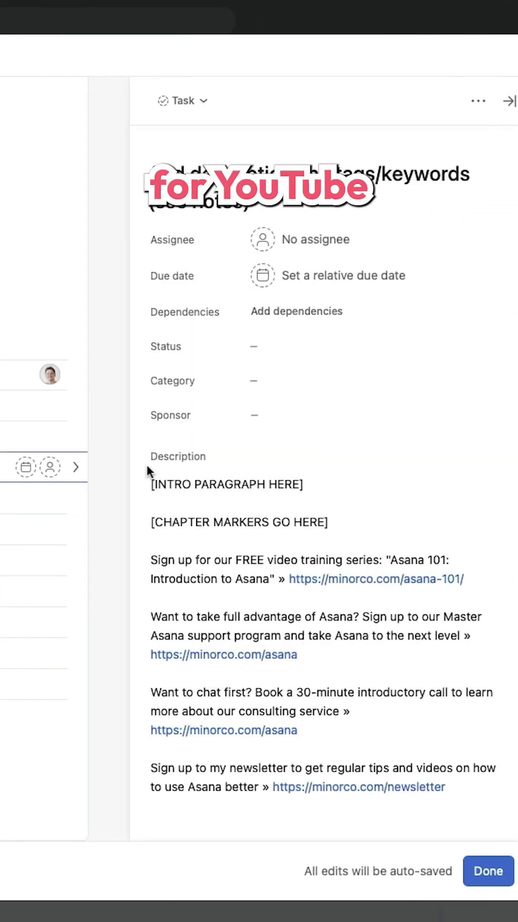
{"action": "scroll", "coordinate": [231, 503], "scroll_direction": "down", "scroll_amount": 3}
{"action": "scroll", "coordinate": [230, 503], "scroll_direction": "down", "scroll_amount": 2}
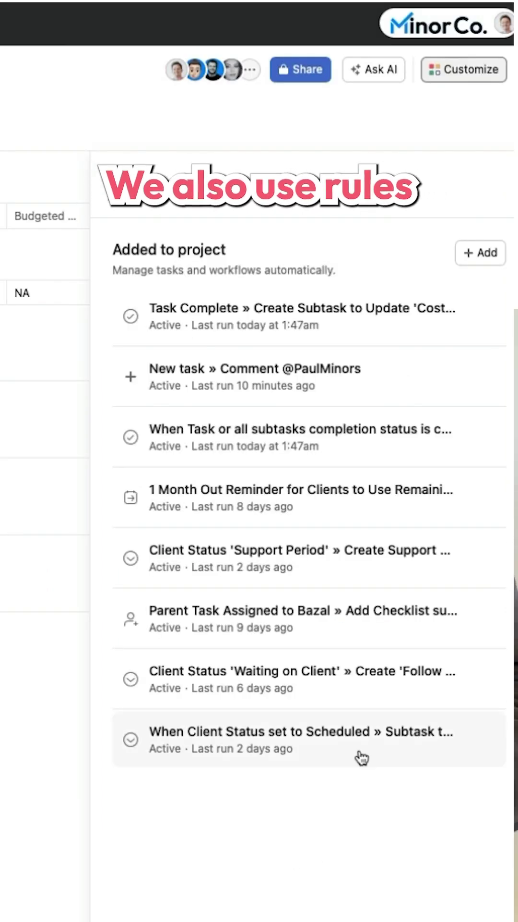
Inspect the 'When Client Status set to Scheduled' rule and its Client Status check step
{"action": "left_click", "coordinate": [362, 755]}
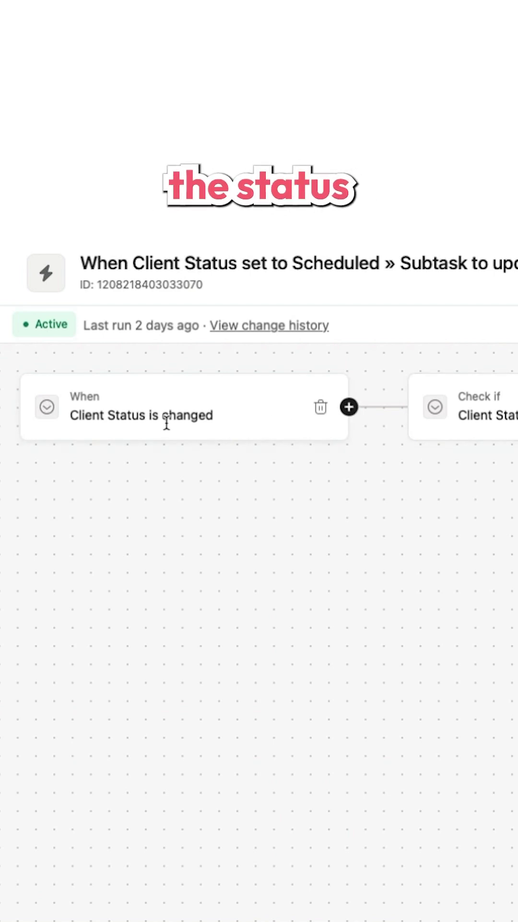
{"action": "scroll", "coordinate": [358, 420], "scroll_direction": "right", "scroll_amount": 5}
{"action": "left_click", "coordinate": [181, 410]}
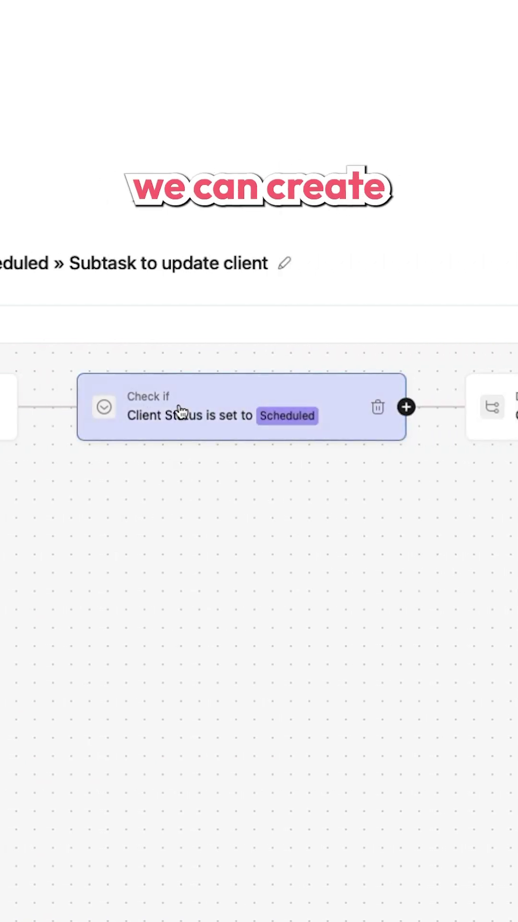
{"action": "scroll", "coordinate": [458, 422], "scroll_direction": "right", "scroll_amount": 5}
Check the rule's subtask-creation step, then expand a team member's workload row
{"action": "left_click", "coordinate": [159, 414]}
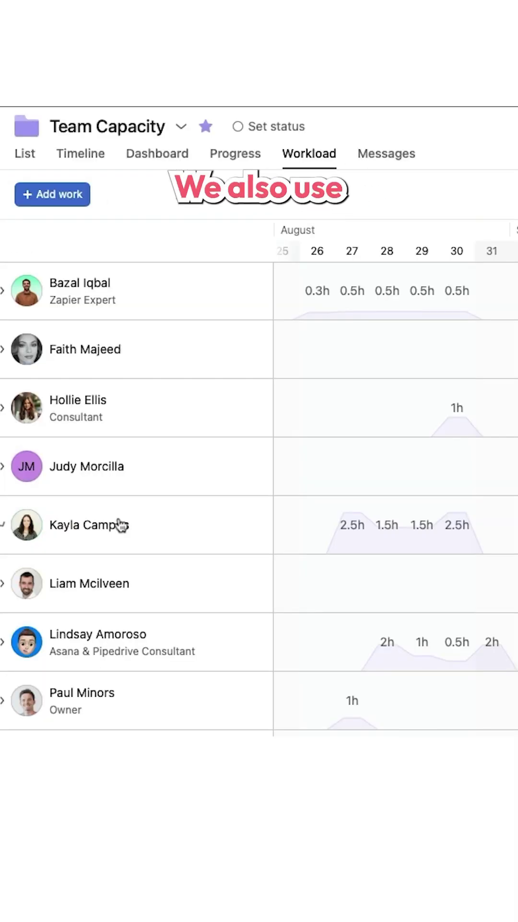
{"action": "left_click", "coordinate": [155, 525]}
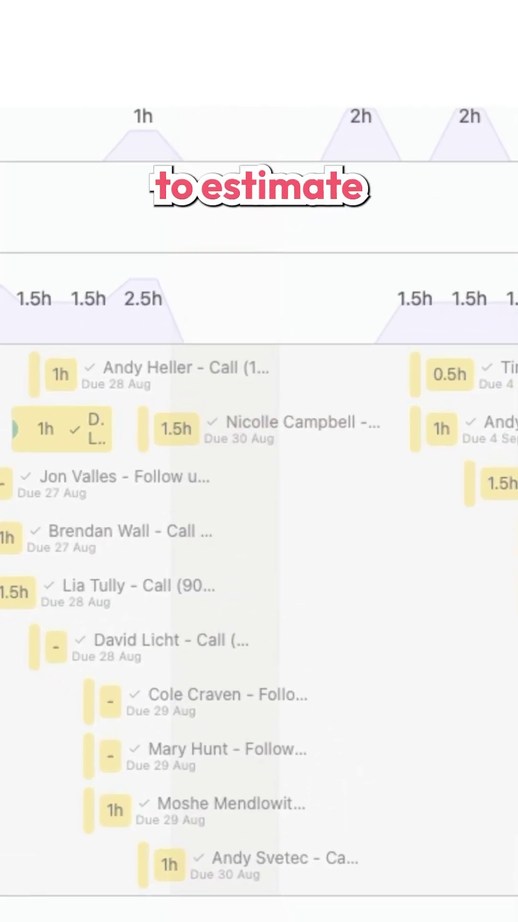
{"action": "scroll", "coordinate": [458, 549], "scroll_direction": "right", "scroll_amount": 10}
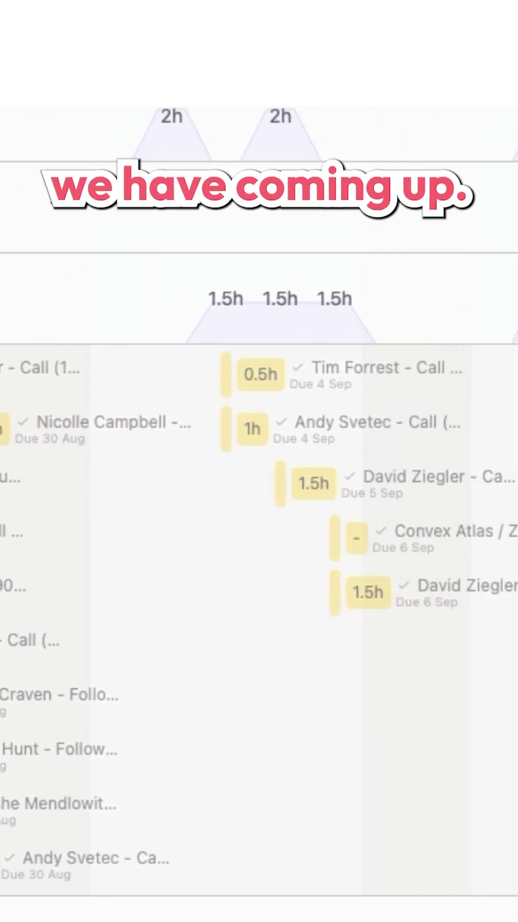
{"action": "scroll", "coordinate": [458, 549], "scroll_direction": "right", "scroll_amount": 5}
{"action": "scroll", "coordinate": [360, 504], "scroll_direction": "right", "scroll_amount": 5}
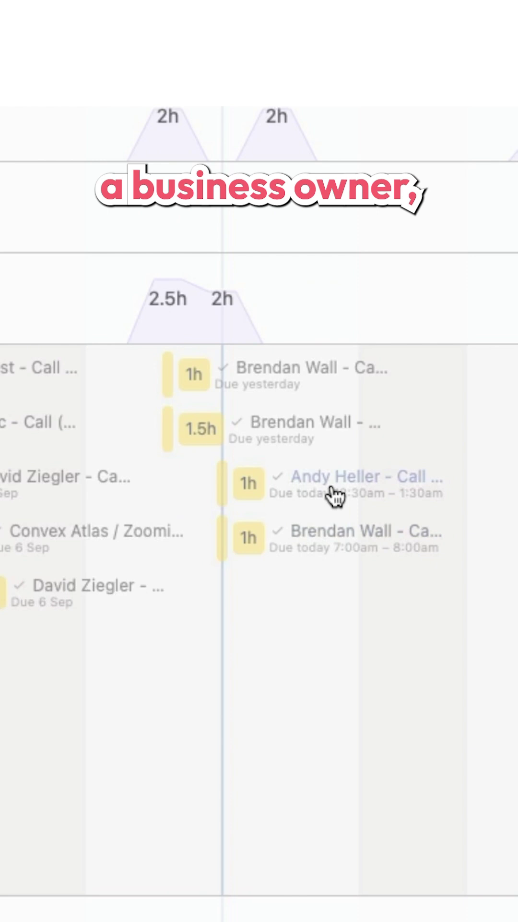